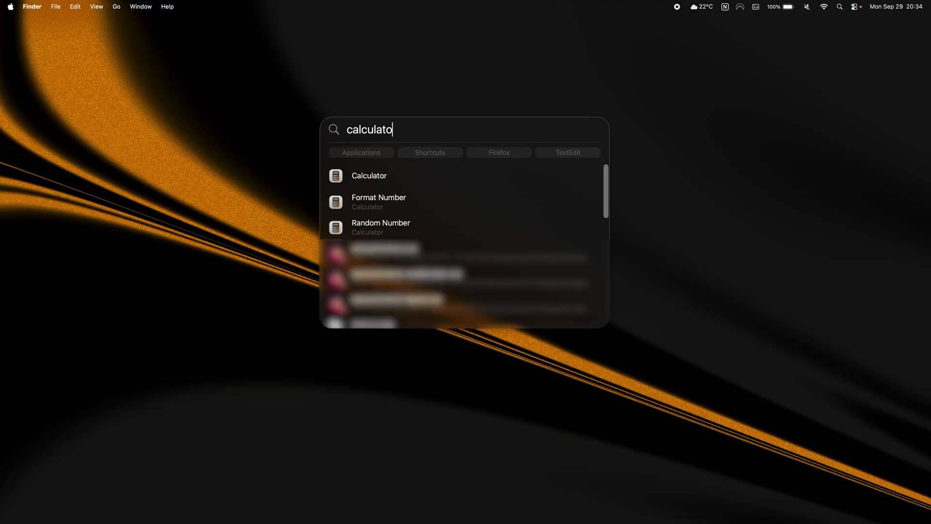
pyautogui.write('r')
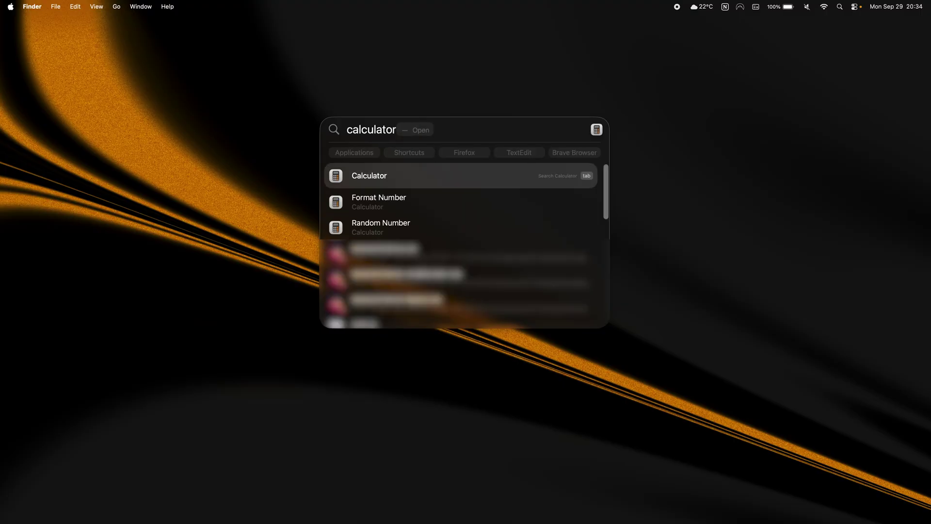
# Launch Calculator from the Spotlight results for 'calculator'
pyautogui.press('Return')
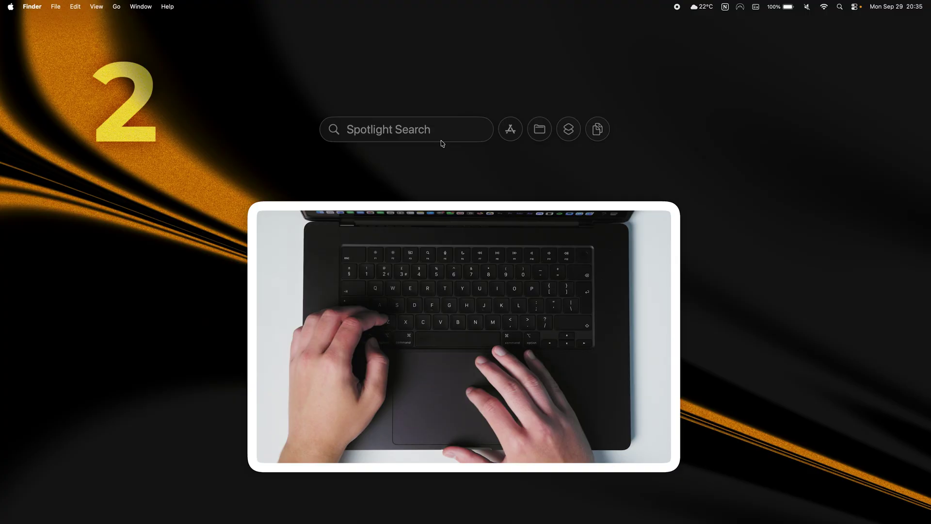
# Give the Start Timer action quick key 2 and start a 30-minute timer with it
pyautogui.click(569, 131)
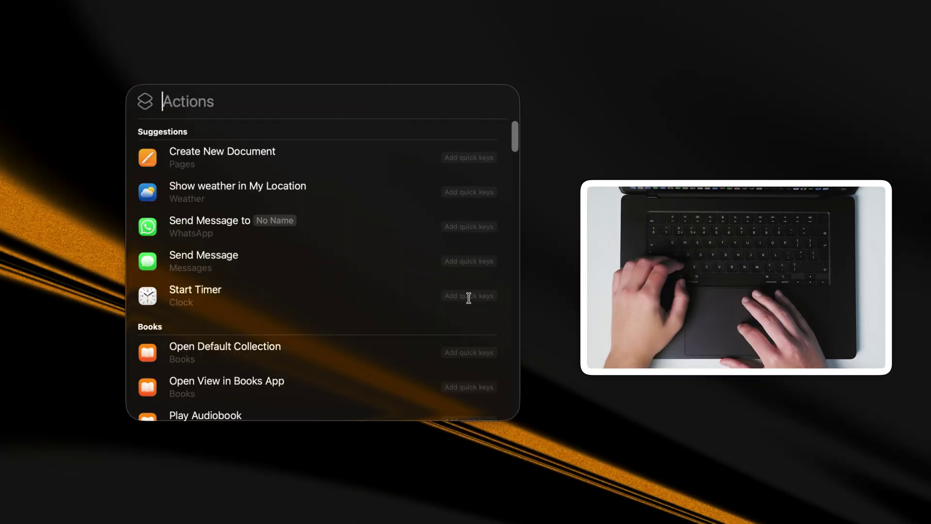
pyautogui.write('2')
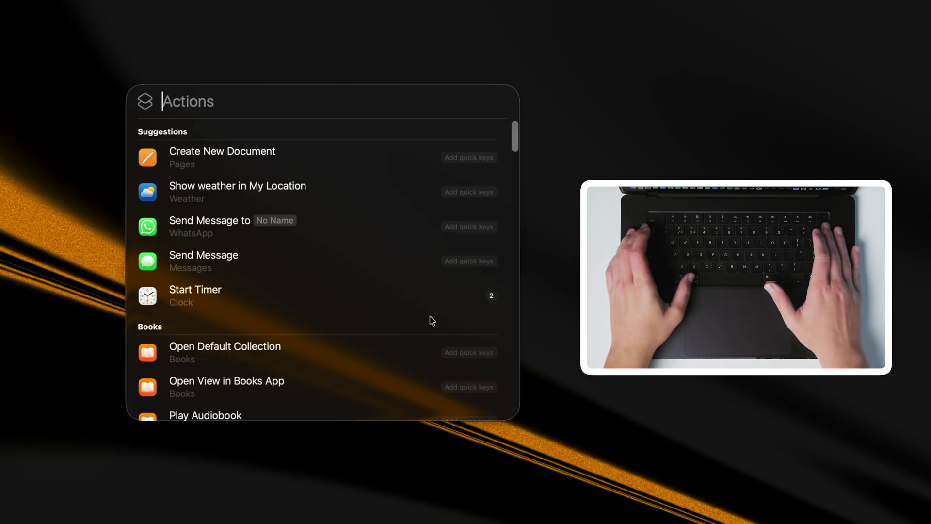
pyautogui.press('Escape')
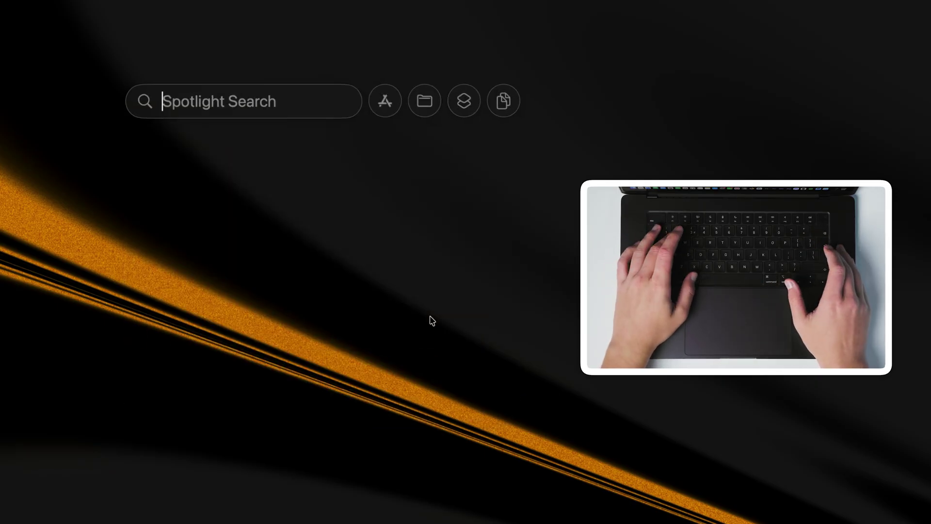
pyautogui.write('2')
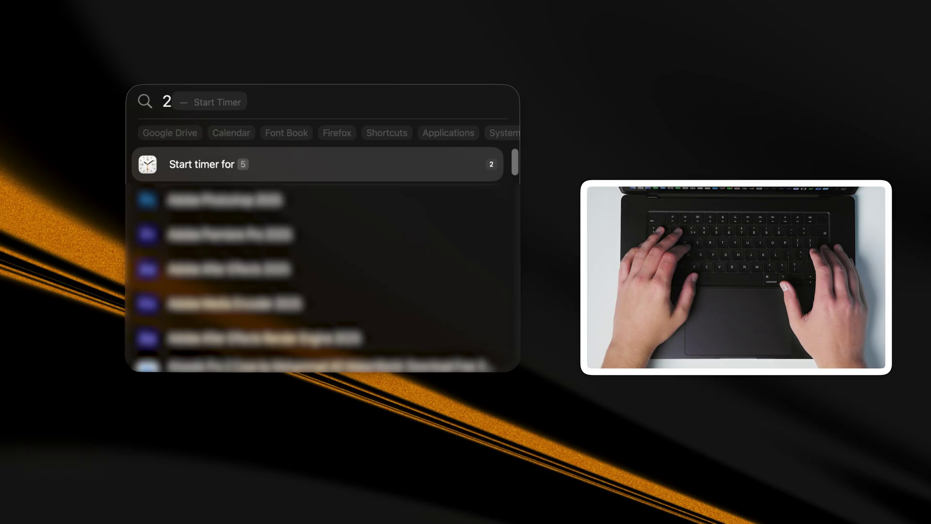
pyautogui.press('Tab')
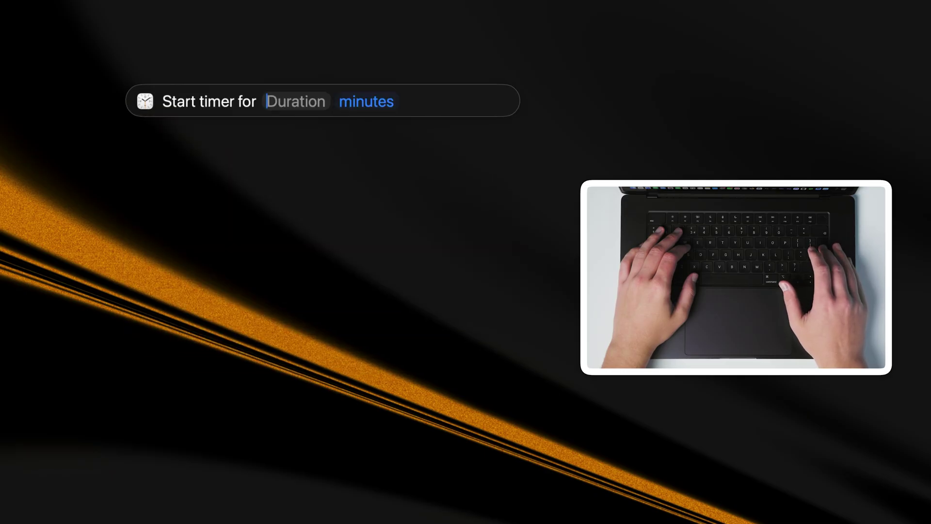
pyautogui.write('30')
pyautogui.press('Return')
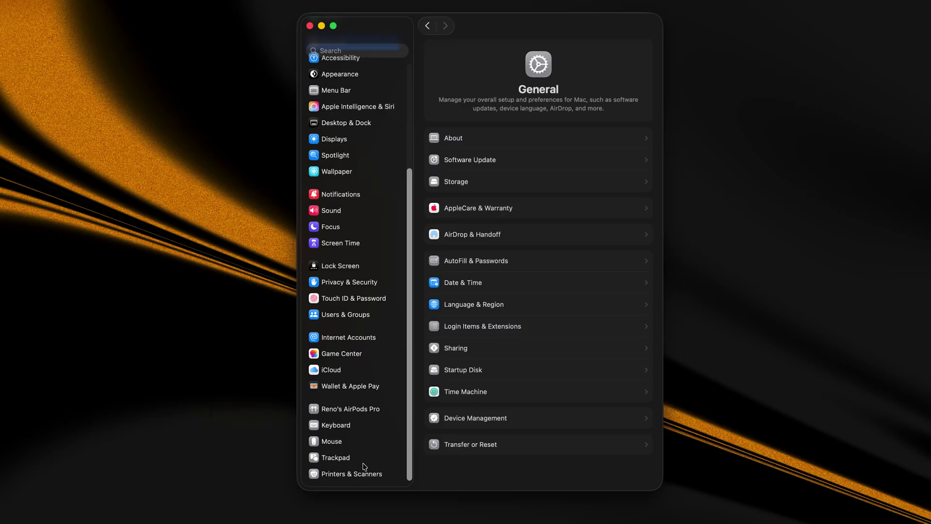
# Switch on 'Tap to click' under the Trackpad pane's Point & Click settings
pyautogui.click(360, 461)
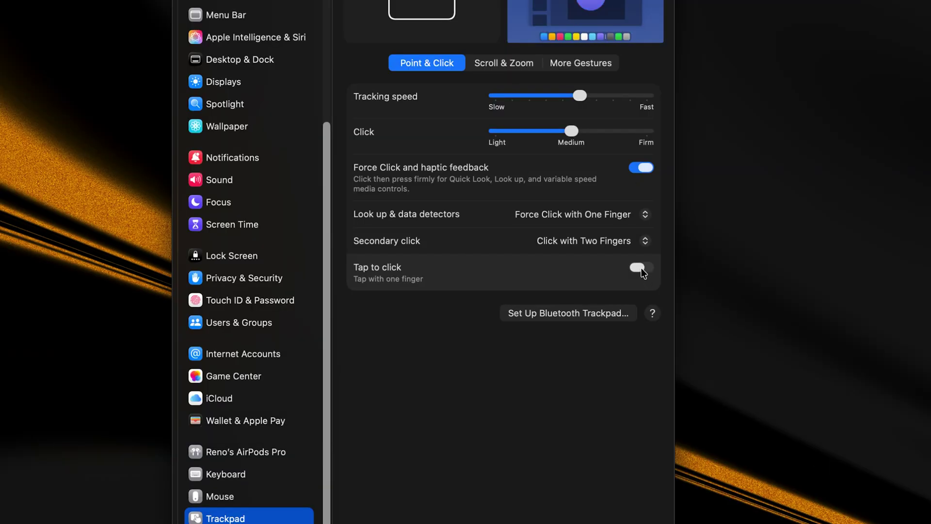
pyautogui.click(641, 269)
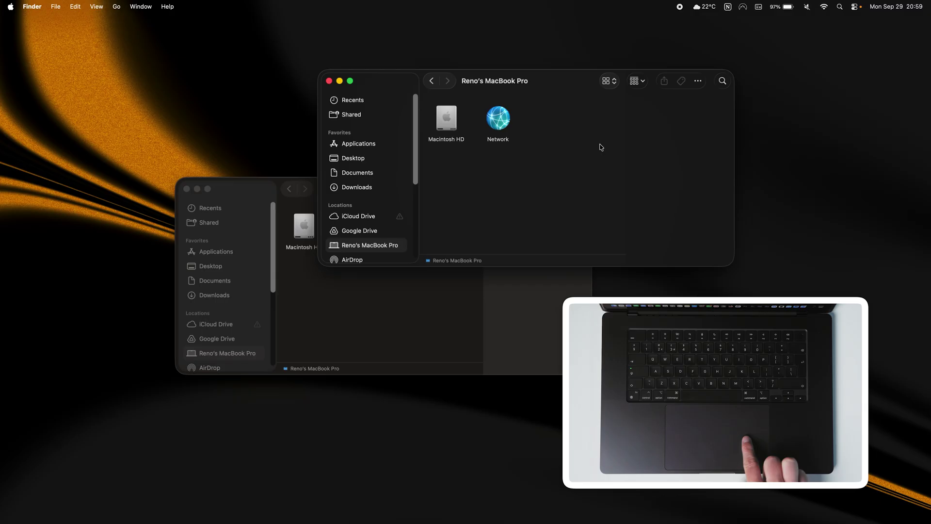
# Bring the rear Finder window forward repeatedly, alternating between the two drive windows
pyautogui.click(406, 320)
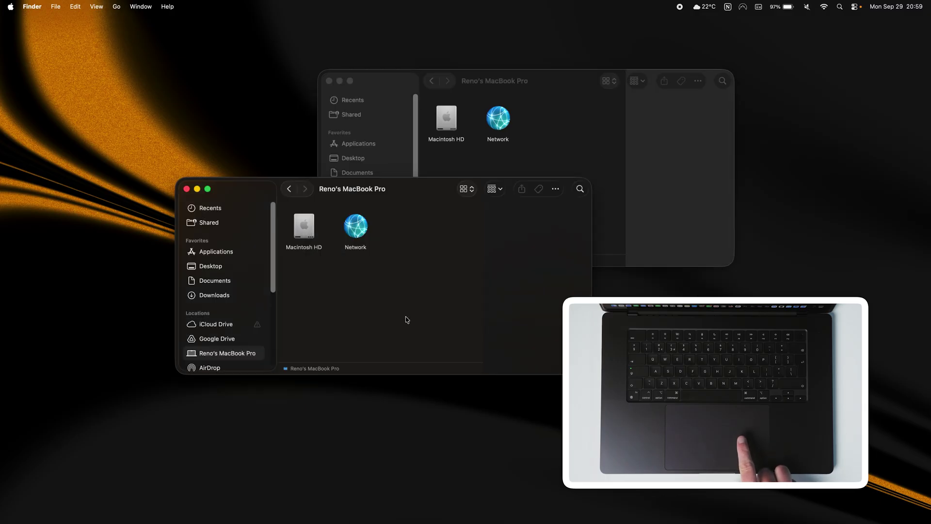
pyautogui.click(622, 208)
pyautogui.click(437, 289)
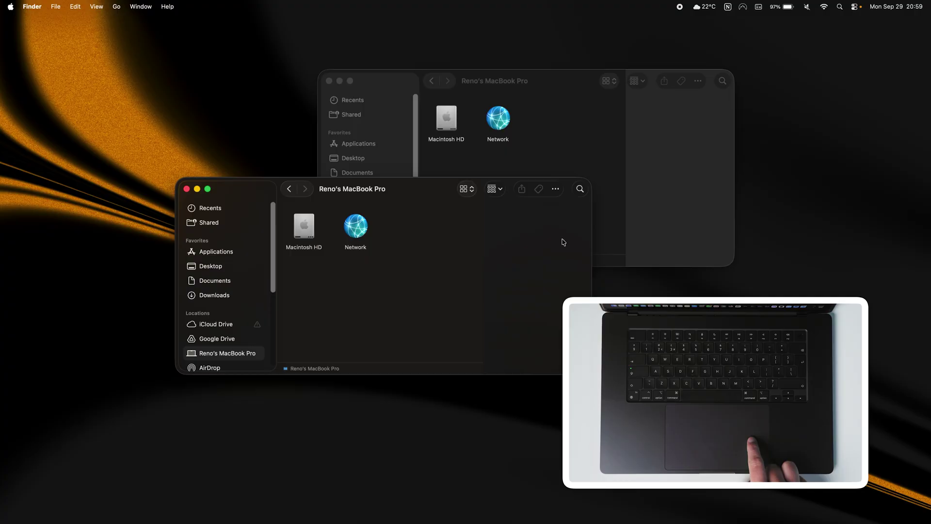
pyautogui.click(605, 217)
pyautogui.click(430, 294)
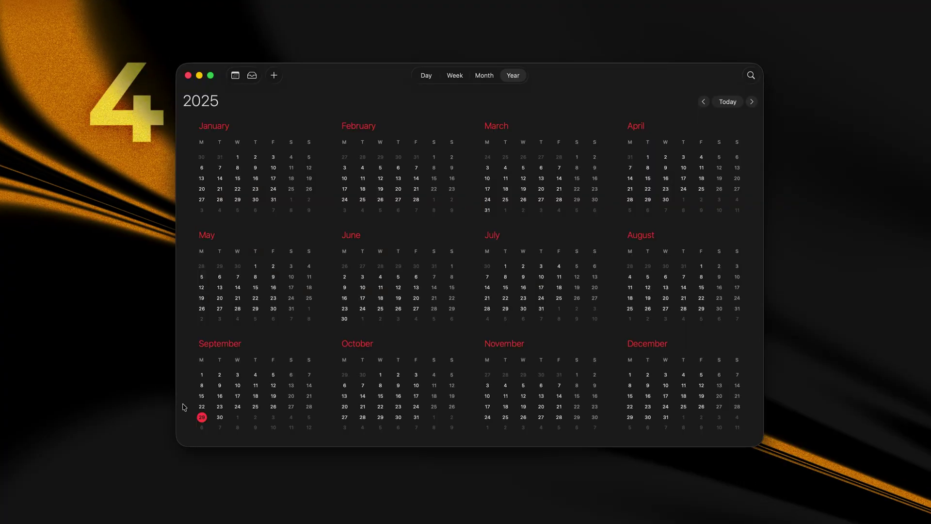
# Quit Calculator with Command+Q and minimize Calendar's 2025 year window with Command+M
pyautogui.rightClick(303, 499)
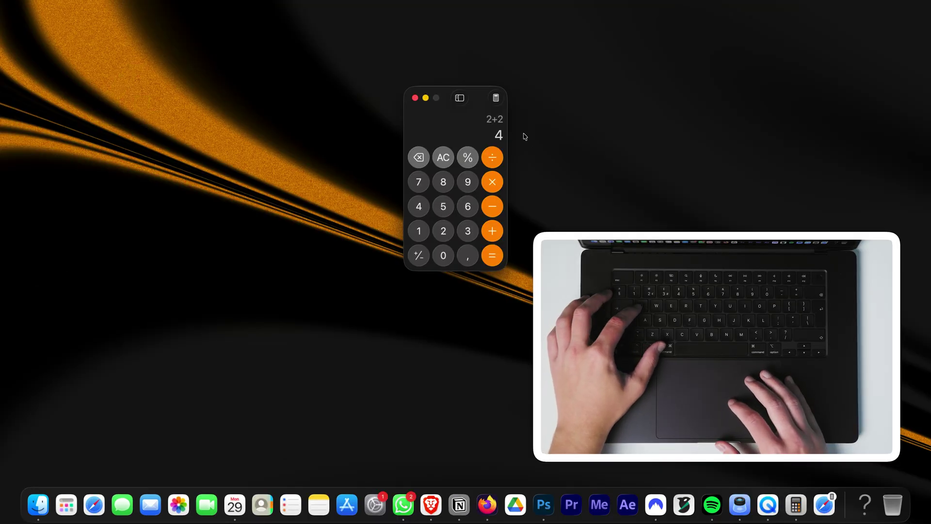
pyautogui.press('super+q')
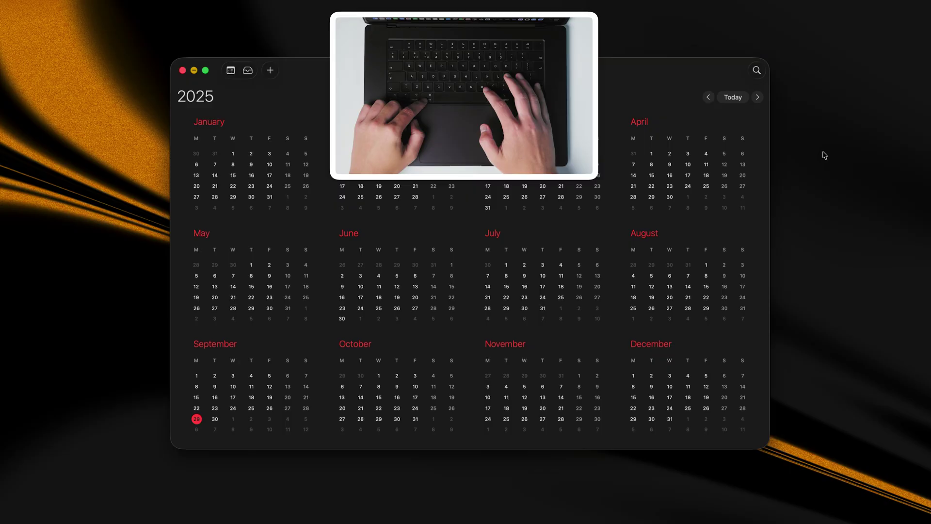
pyautogui.press('super+m')
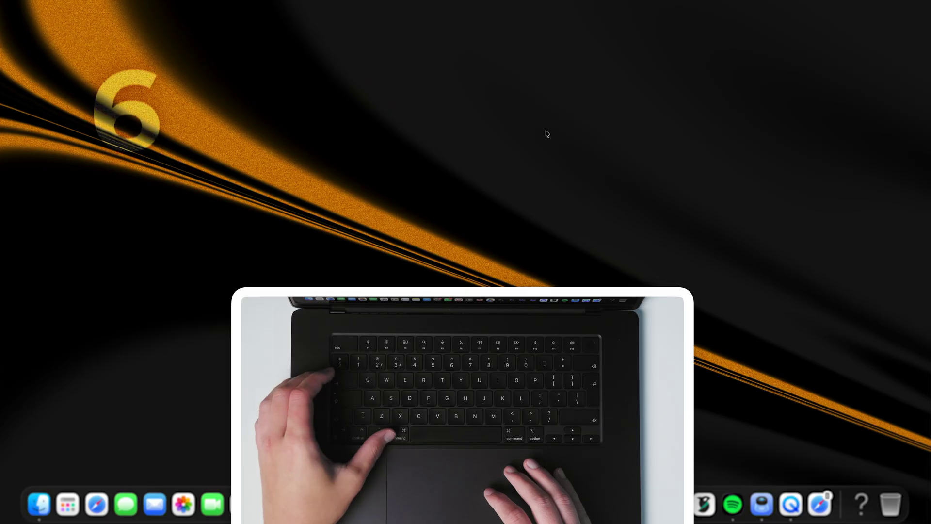
# Quit Preview, Adobe Photoshop 2025 and Spotify from the Command+Tab App Switcher
pyautogui.press('super+Tab')
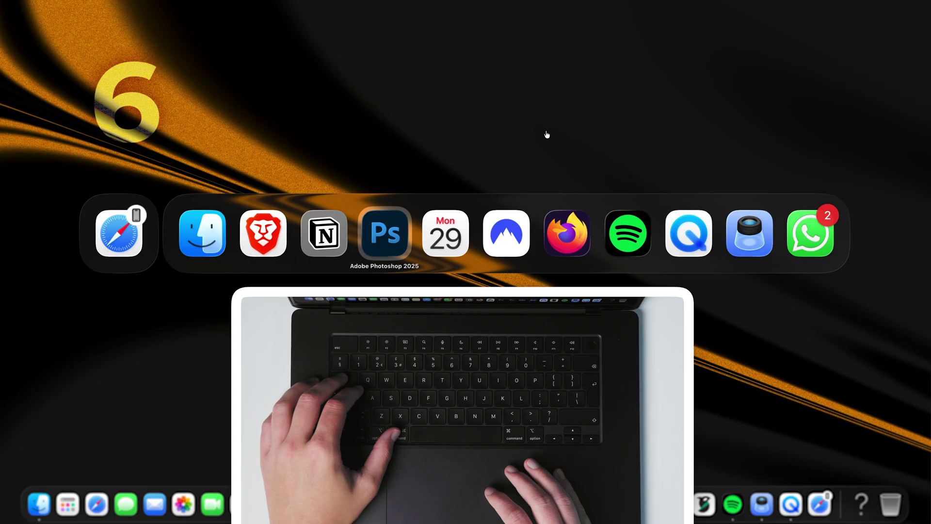
pyautogui.press('super+Tab')
pyautogui.press('super+Tab')
pyautogui.press('super+Tab')
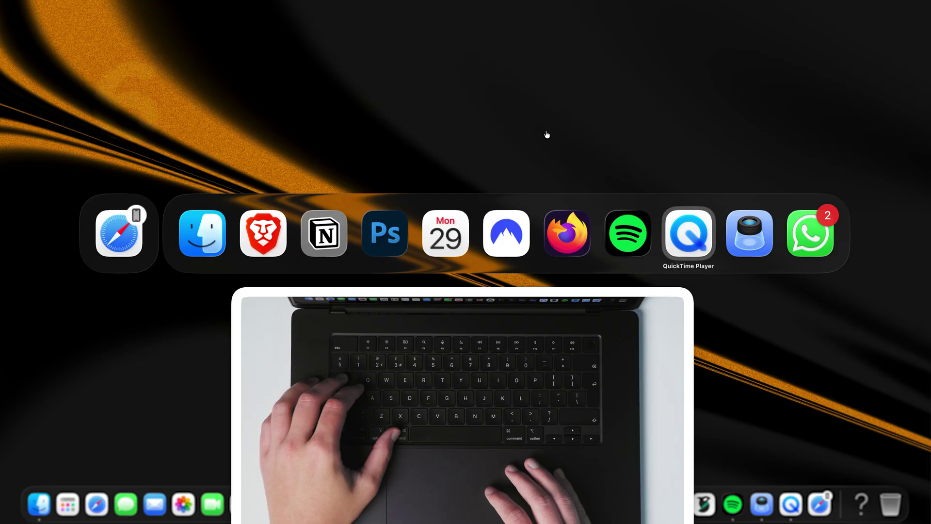
pyautogui.press('super+shift+Tab')
pyautogui.press('super+shift+Tab')
pyautogui.press('super+shift+Tab')
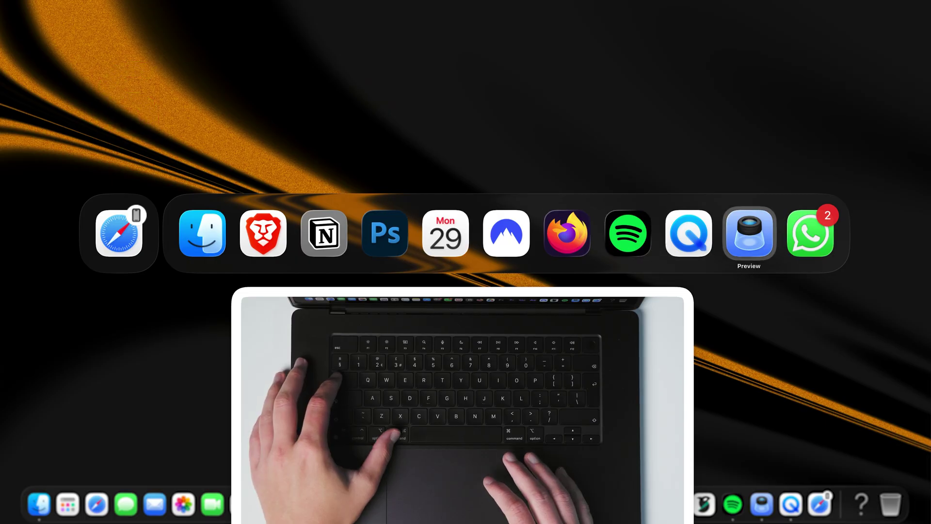
pyautogui.press('super+Tab')
pyautogui.press('super+Tab')
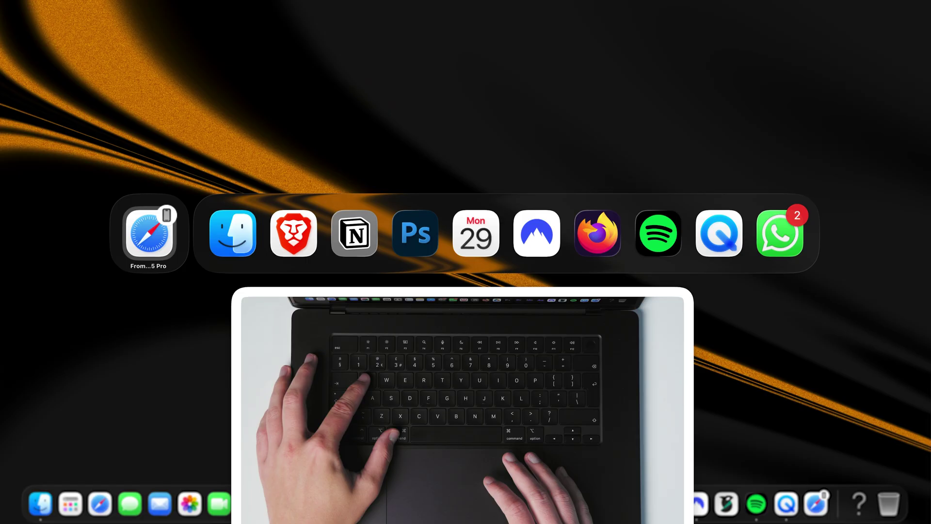
pyautogui.press('super+Tab')
pyautogui.press('super+Tab')
pyautogui.press('super+Tab')
pyautogui.press('super+q')
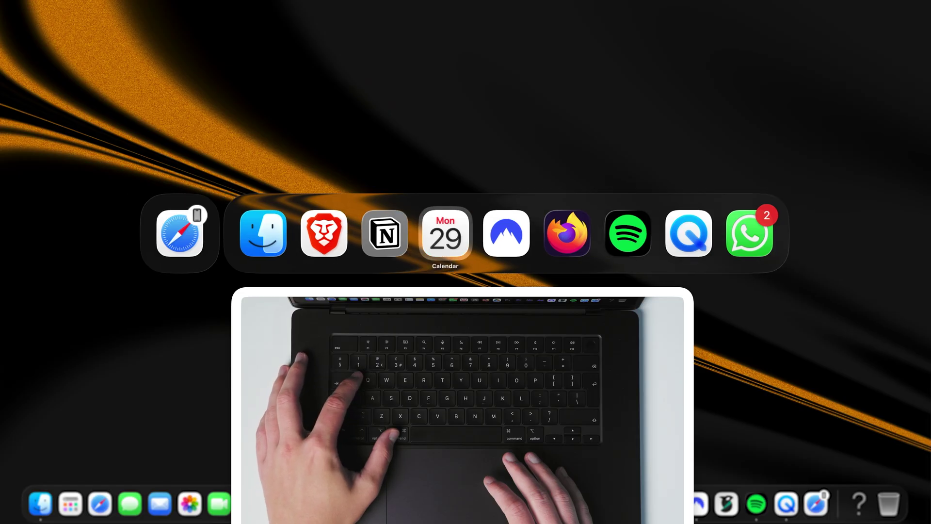
pyautogui.press('super+Tab')
pyautogui.press('super+Tab')
pyautogui.press('super+Tab')
pyautogui.press('super+q')
pyautogui.press('super+Tab')
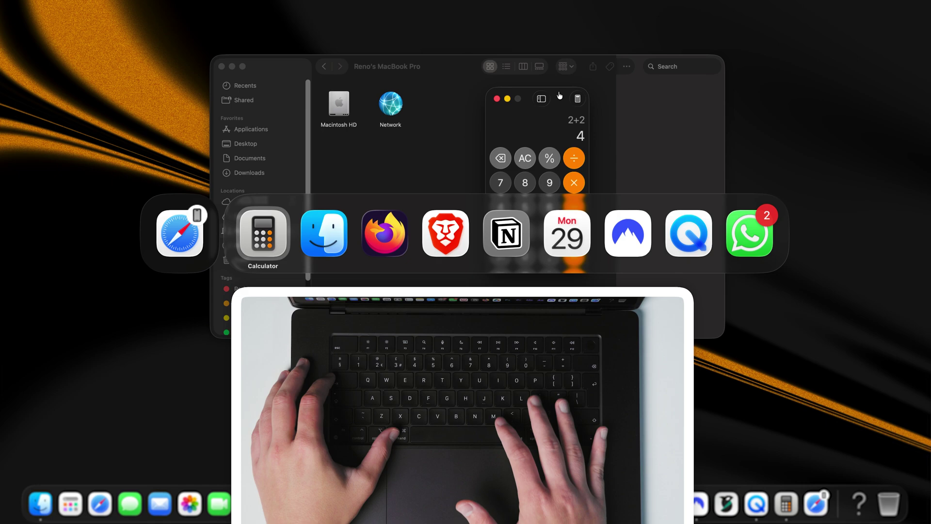
# Hide the Calculator and Finder windows, then move the App Switcher selection to Firefox
pyautogui.press('super+h')
pyautogui.press('super+h')
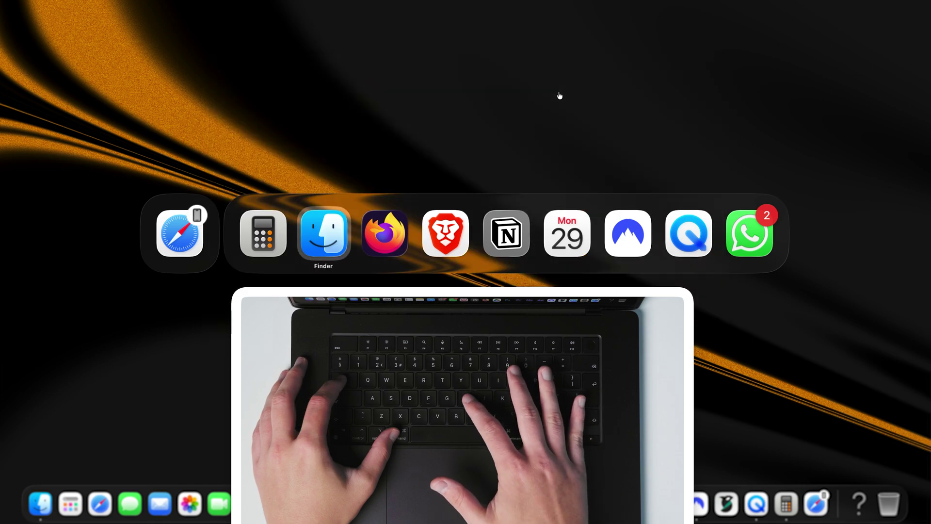
pyautogui.press('super+h')
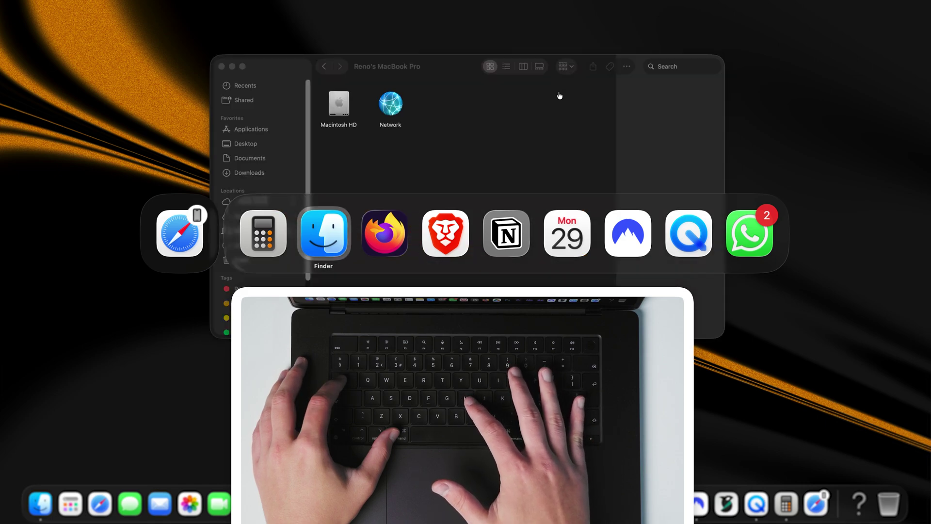
pyautogui.press('super+Tab')
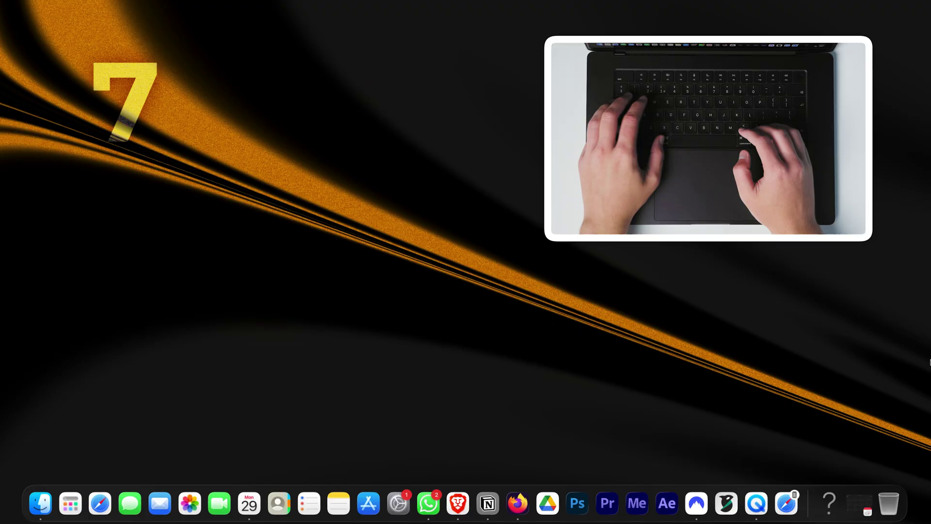
# Take a full-screen screenshot with Command+Shift+3, then an area capture with Command+Shift+4
pyautogui.press('super+shift+3')
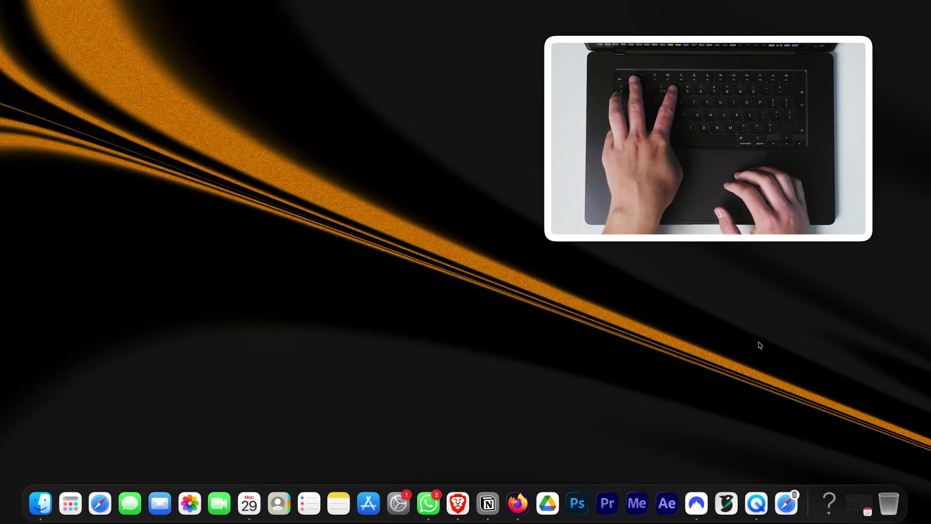
pyautogui.press('super+shift+4')
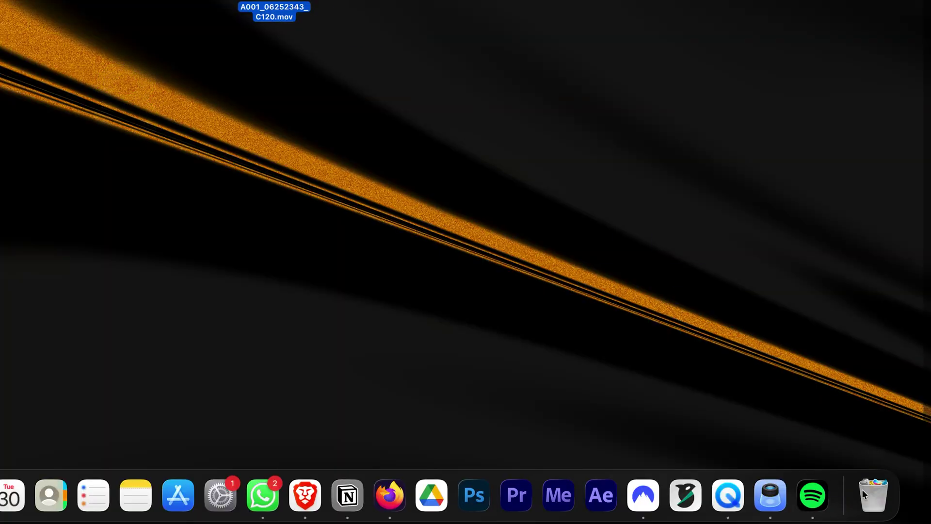
# Delete A001_06252343_C120.mov with Command-Option-Delete and confirm the permanent deletion
pyautogui.rightClick(867, 485)
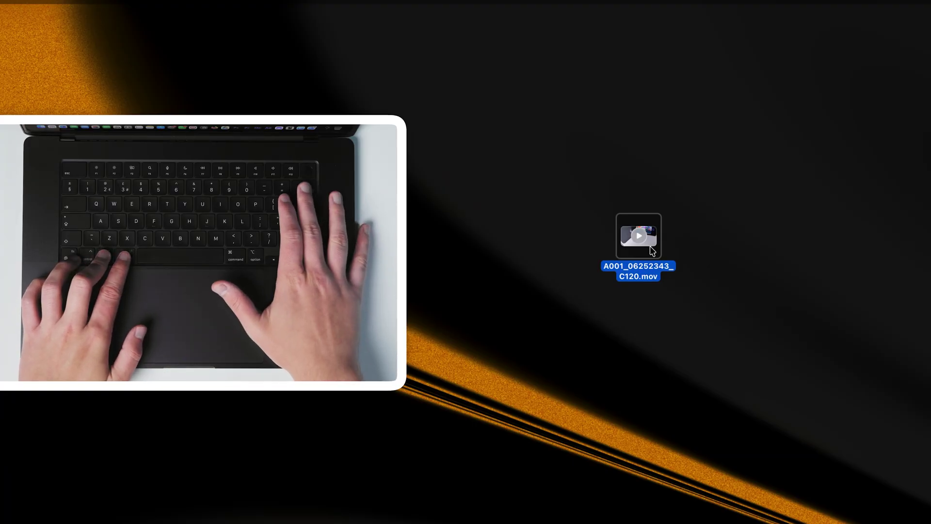
pyautogui.press('super+alt+BackSpace')
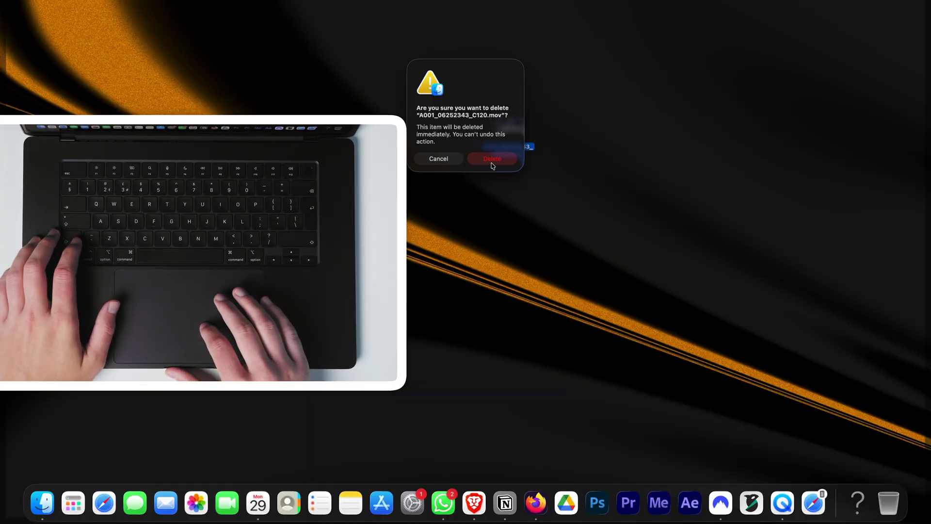
pyautogui.click(492, 165)
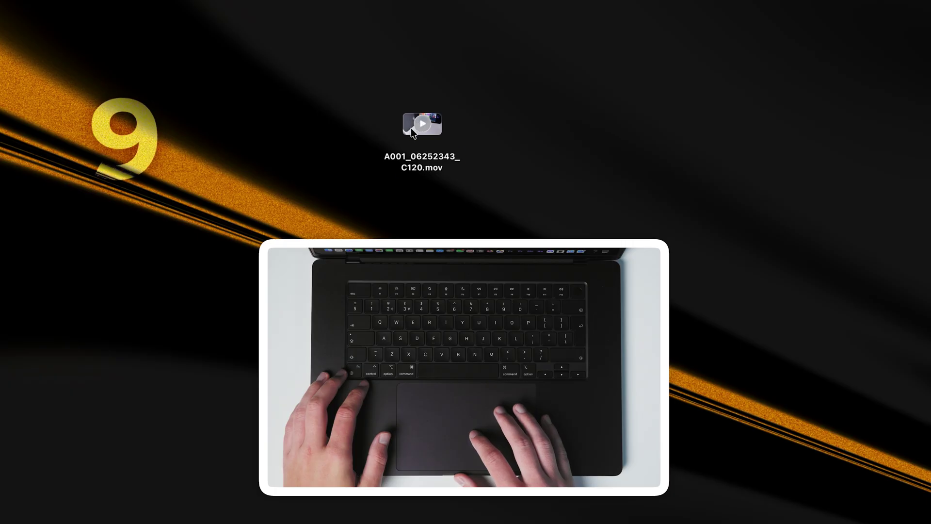
# Option-drag A001_06252343_C120.mov to create 'C120 2.mov', then deselect it
pyautogui.click(411, 129)
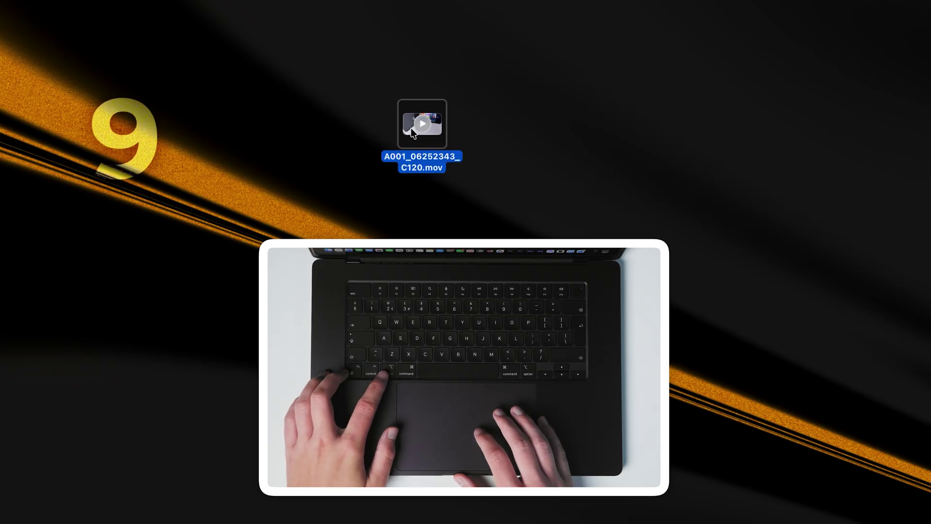
pyautogui.moveTo(411, 128); pyautogui.dragTo(492, 133)
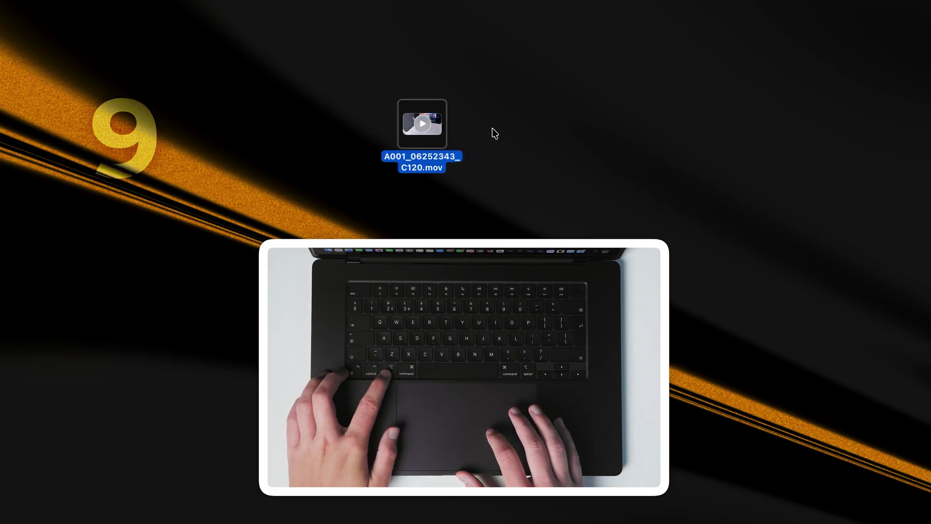
pyautogui.click(298, 149)
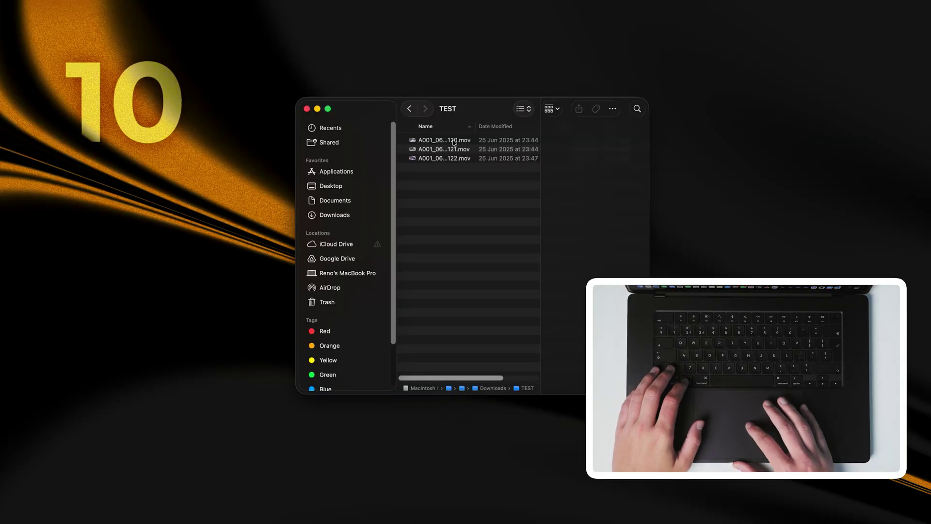
# Quick Look the C120 clip, then the C121 clip, closing each preview
pyautogui.click(454, 141)
pyautogui.press('space')
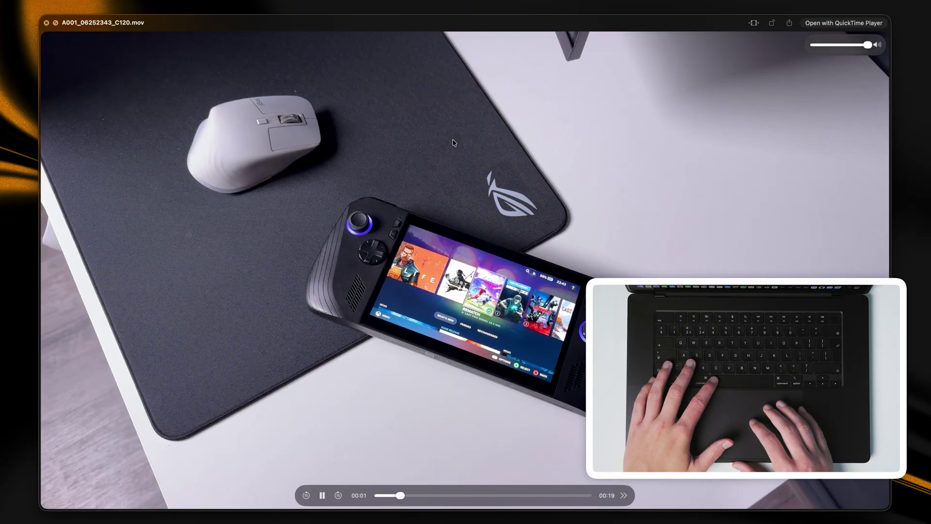
pyautogui.press('space')
pyautogui.press('Down')
pyautogui.press('space')
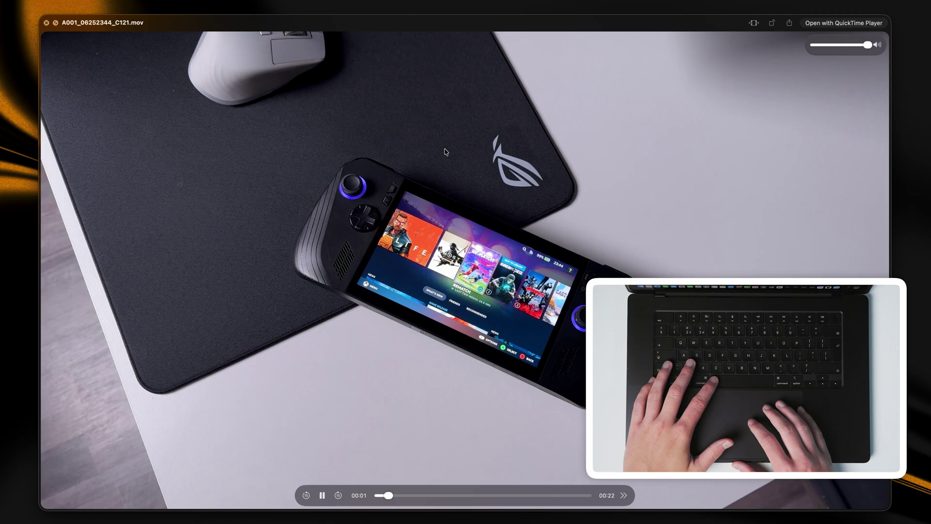
pyautogui.press('space')
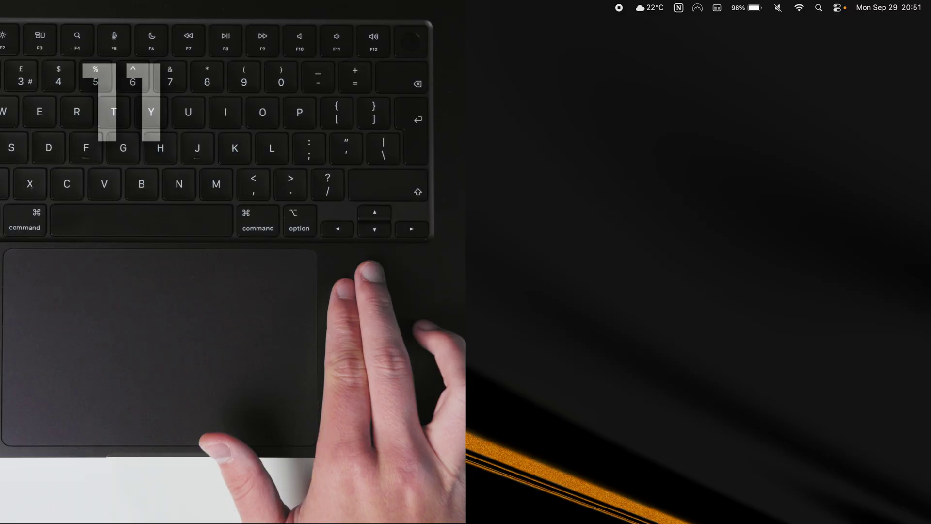
pyautogui.hscroll(5, 815, 263)
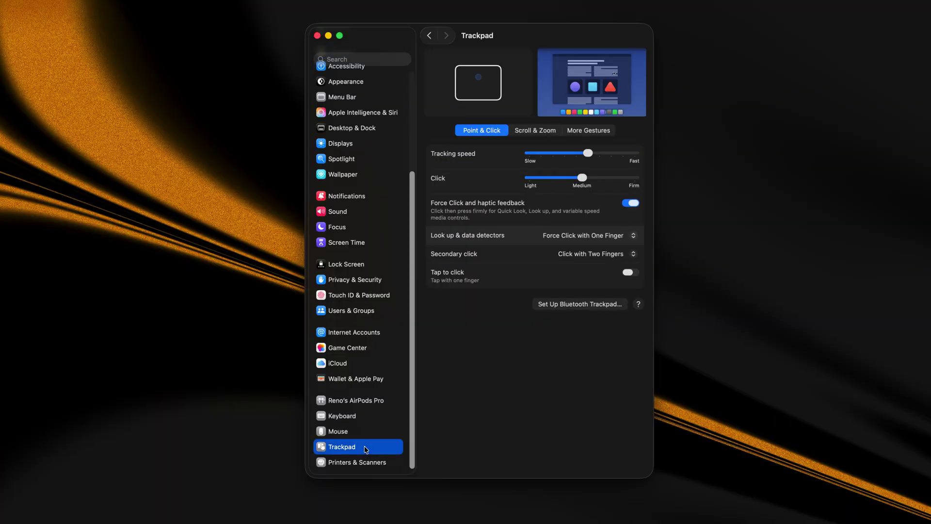
# Show the More Gestures options in the Trackpad settings
pyautogui.click(586, 133)
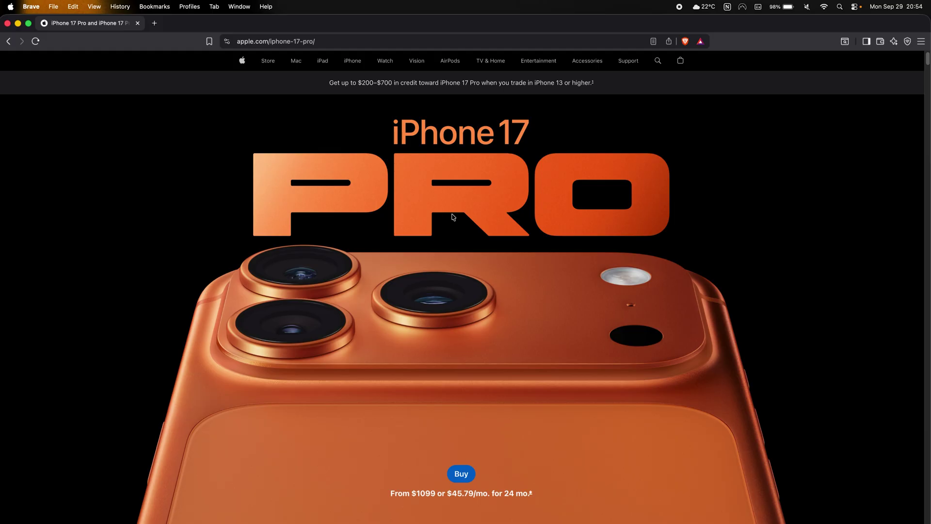
# Zoom the iPhone 17 Pro page in and out, then bring up Trackpad's Scroll & Zoom settings
pyautogui.press('super+equal')
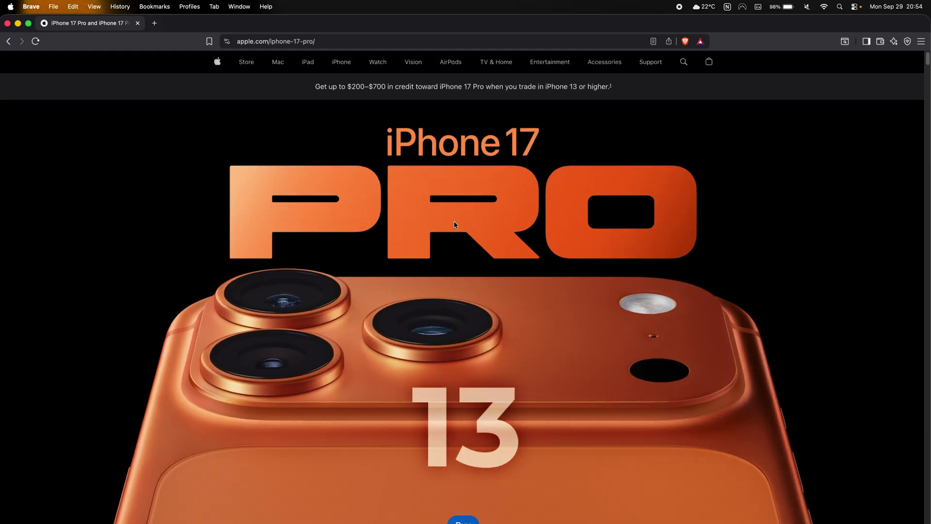
pyautogui.press('super+minus')
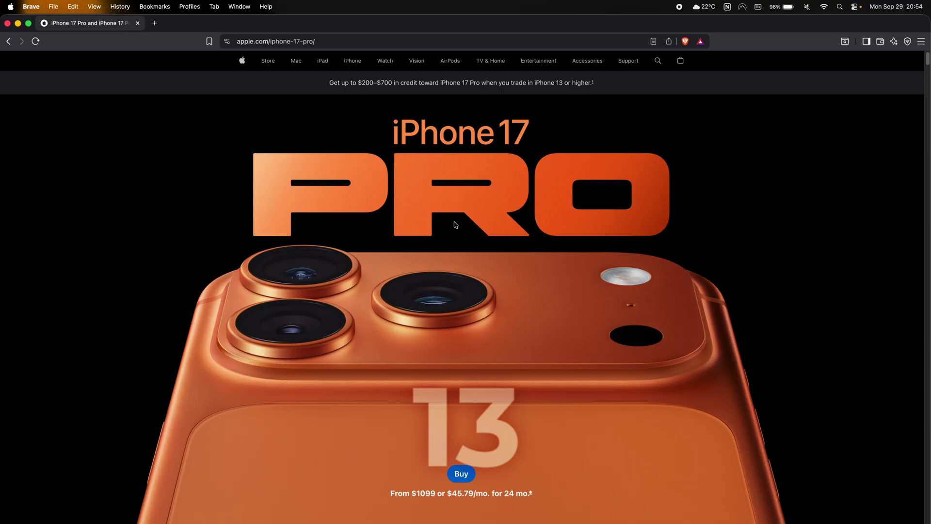
pyautogui.press('super+equal')
pyautogui.scroll(-3, 455, 224)
pyautogui.scroll(3, 459, 182)
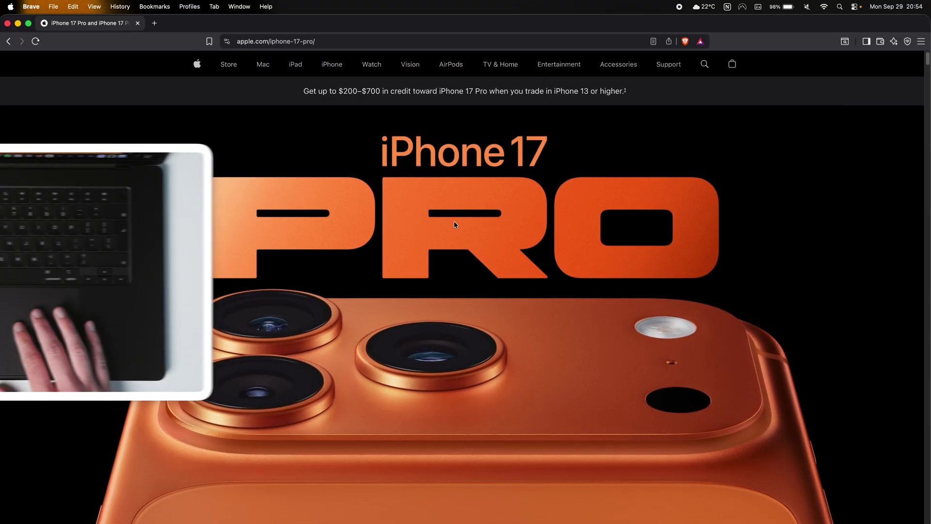
pyautogui.press('super+minus')
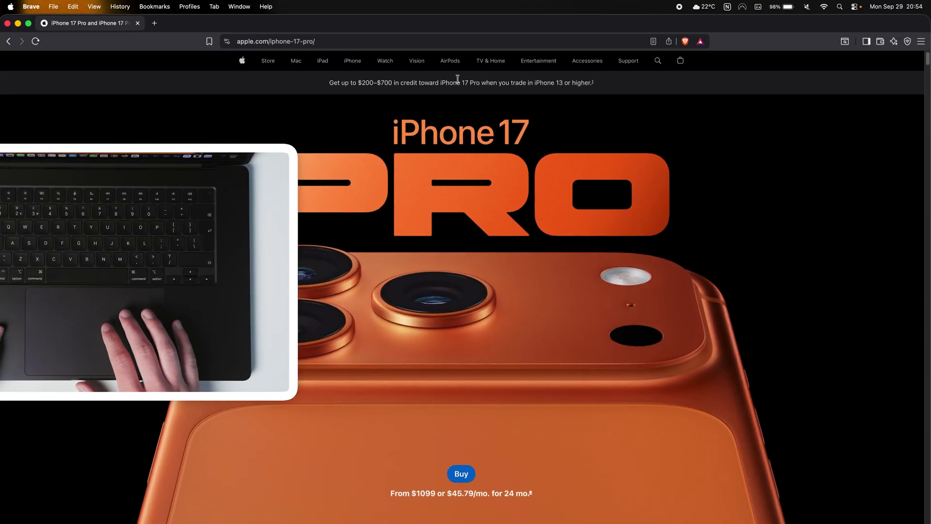
pyautogui.press('super+equal')
pyautogui.press('super+equal')
pyautogui.scroll(-3, 457, 79)
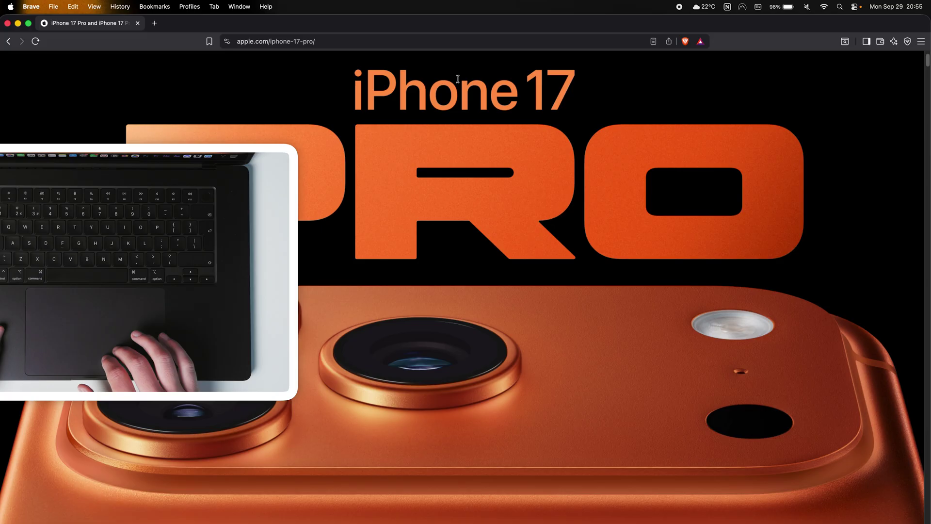
pyautogui.scroll(2, 458, 79)
pyautogui.scroll(1, 458, 79)
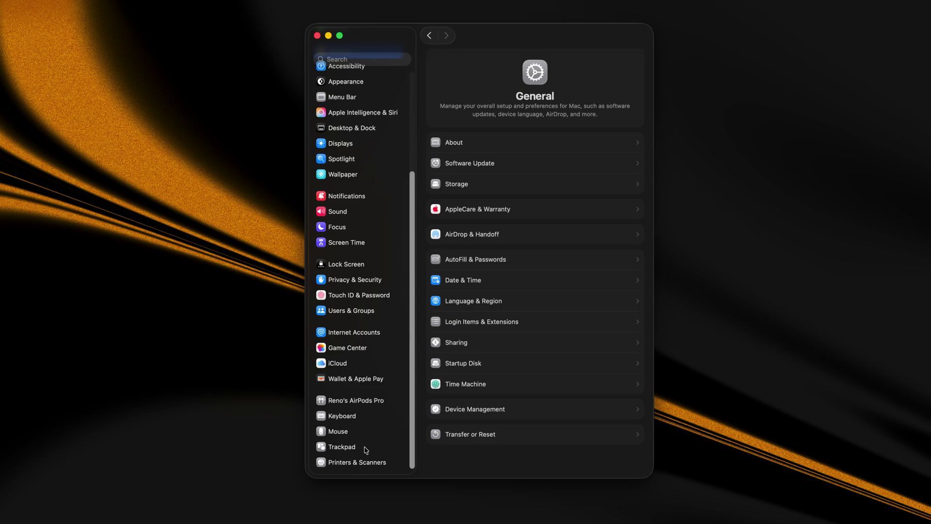
pyautogui.click(366, 450)
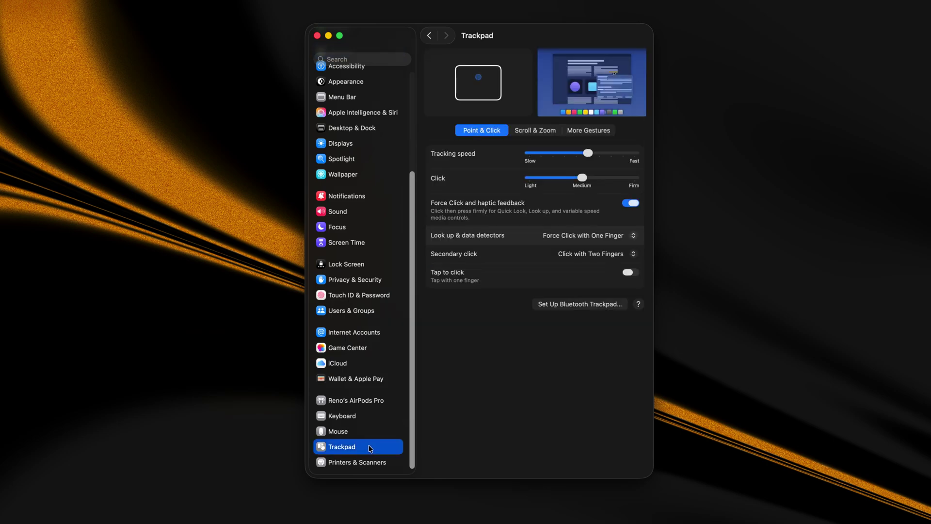
pyautogui.click(542, 135)
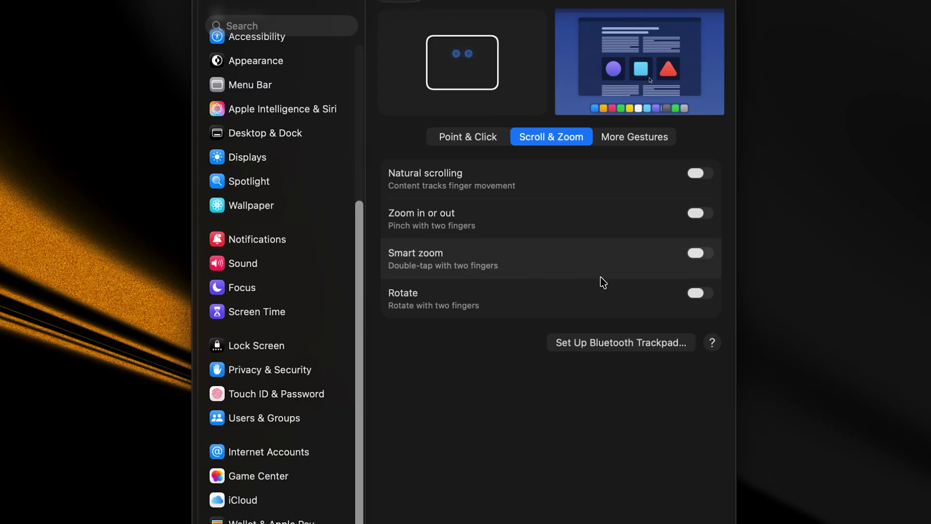
# Switch on Smart zoom, then enable the trackpad's two-finger Rotate gesture
pyautogui.click(697, 254)
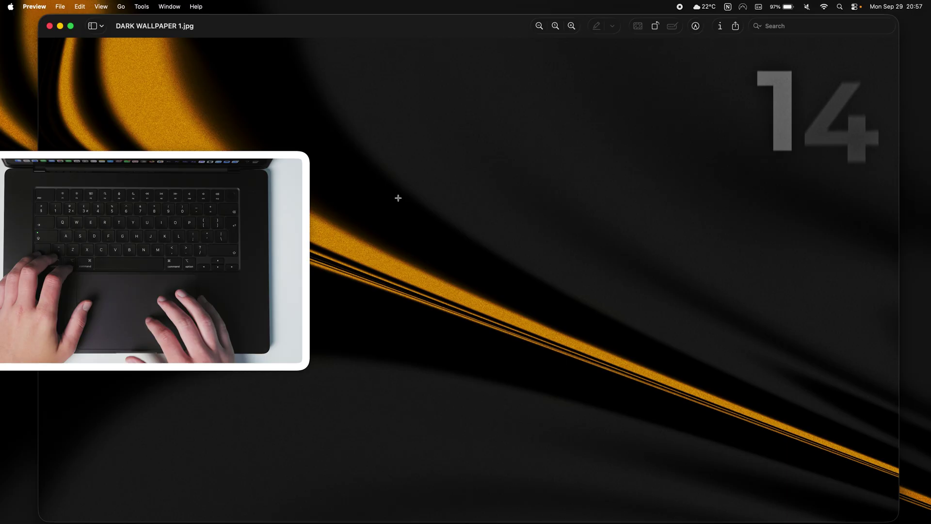
pyautogui.scroll(-3, 412, 216)
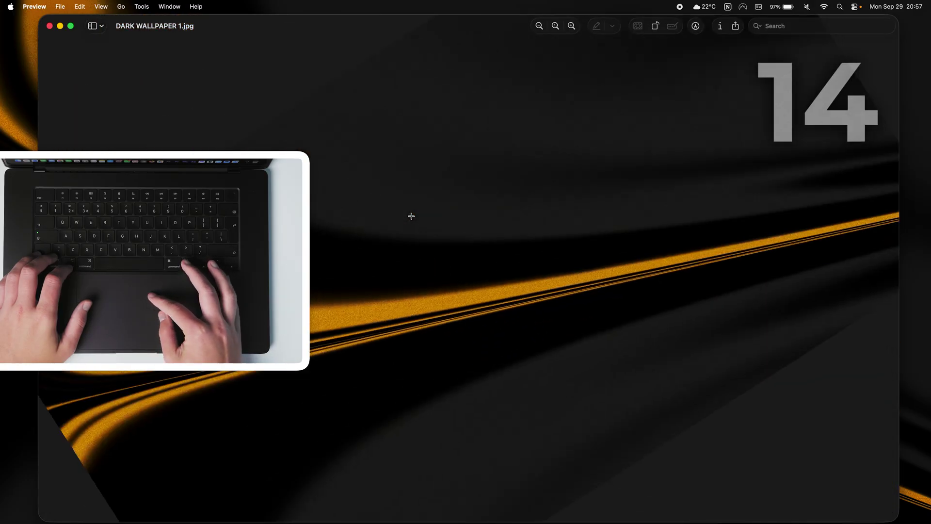
pyautogui.scroll(3, 412, 216)
pyautogui.scroll(2, 411, 216)
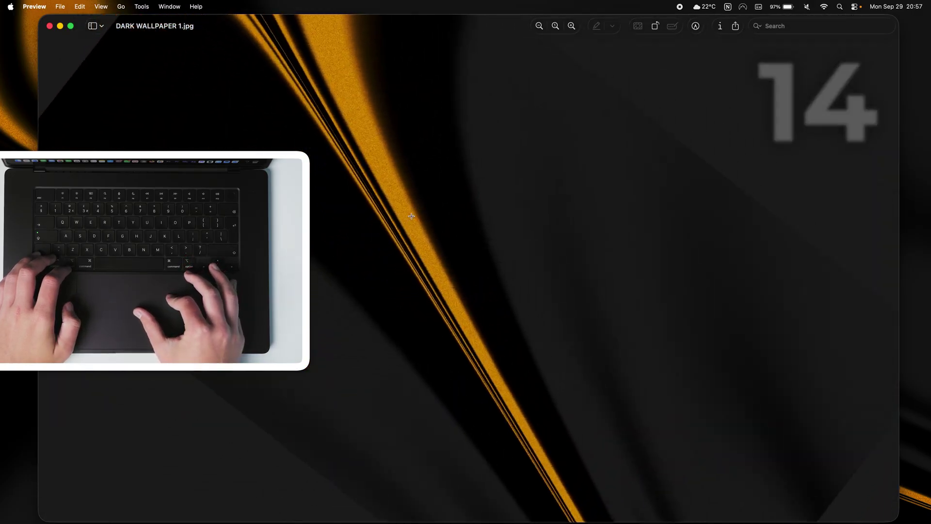
pyautogui.scroll(-2, 411, 216)
pyautogui.scroll(-2, 411, 216)
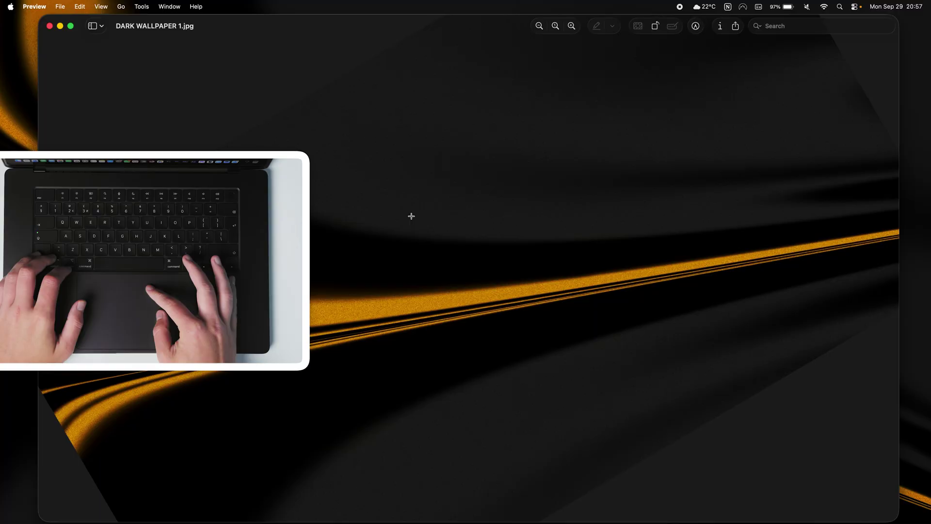
pyautogui.scroll(-2, 411, 217)
pyautogui.scroll(-2, 412, 216)
pyautogui.scroll(-2, 412, 216)
pyautogui.scroll(-2, 412, 216)
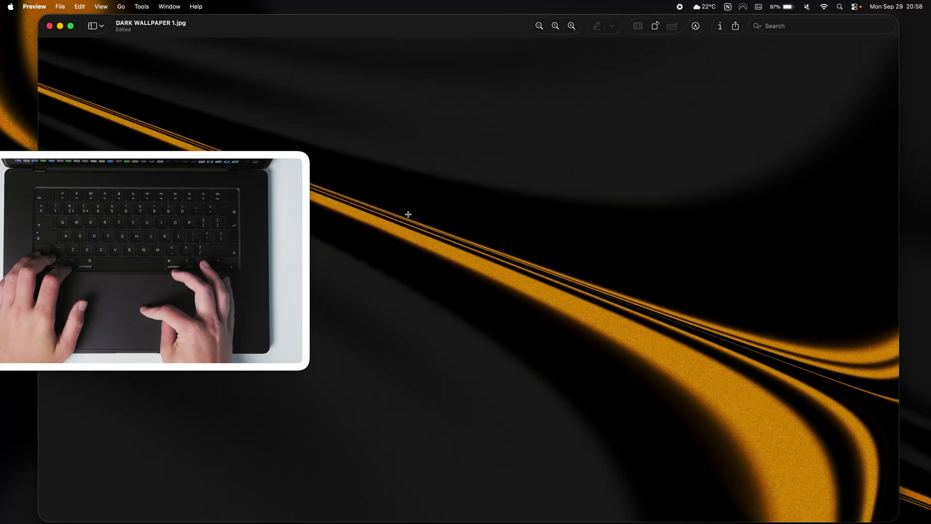
pyautogui.scroll(2, 412, 217)
pyautogui.scroll(2, 410, 215)
pyautogui.scroll(-3, 408, 214)
pyautogui.scroll(-2, 408, 214)
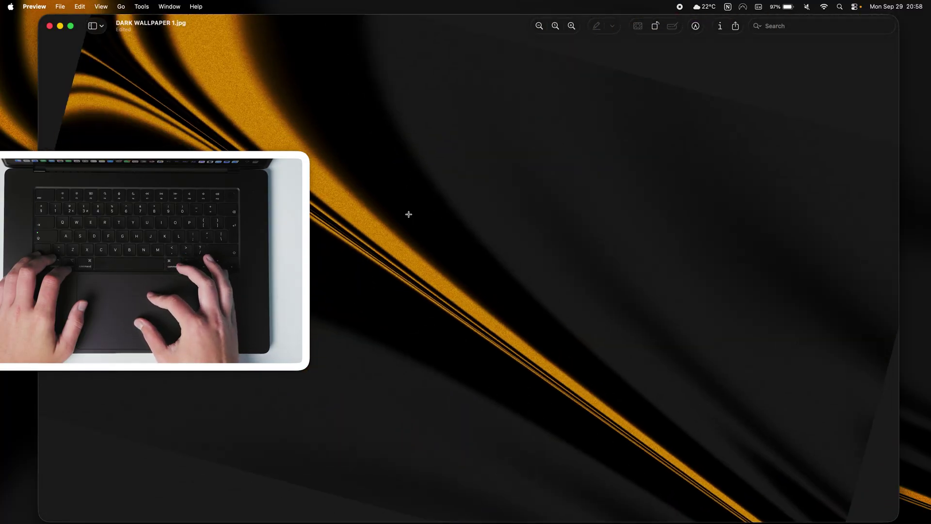
pyautogui.scroll(2, 408, 214)
pyautogui.scroll(-3, 408, 214)
pyautogui.scroll(5, 409, 214)
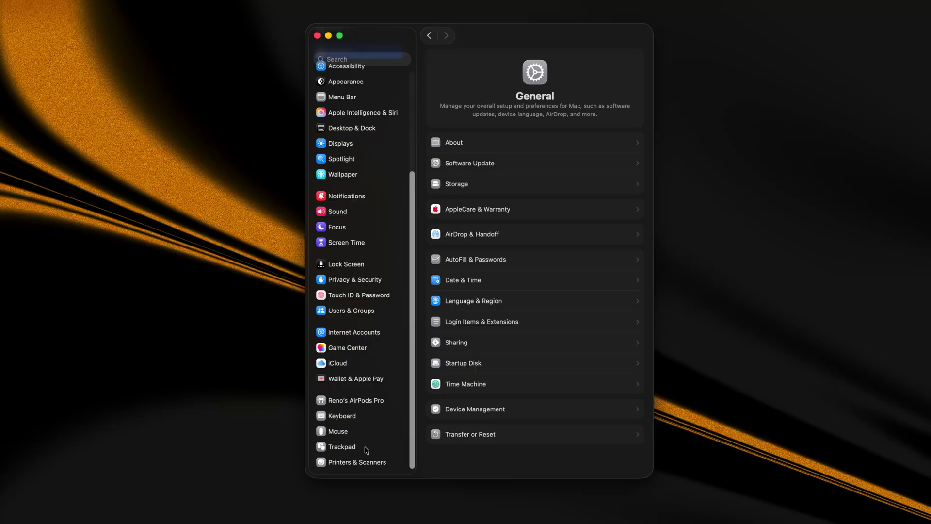
pyautogui.click(343, 447)
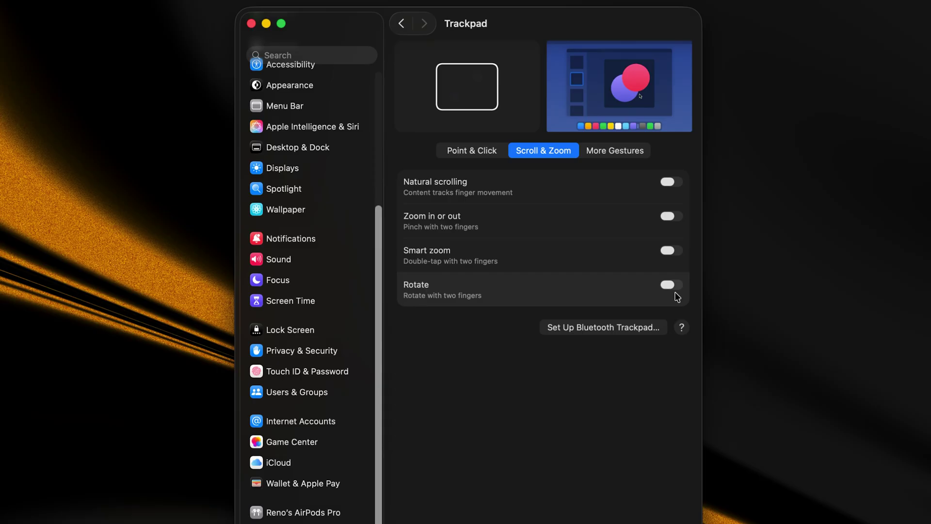
pyautogui.click(670, 286)
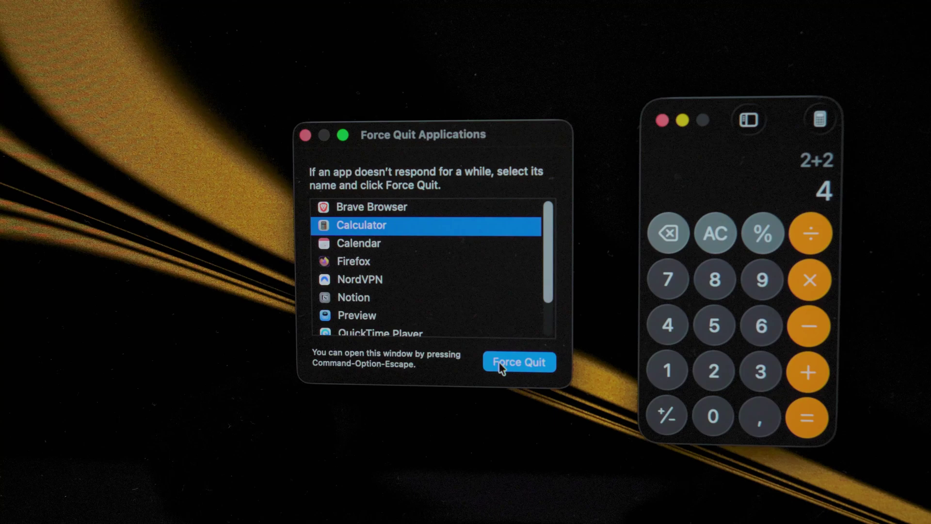
# Choose Force Quit for the selected Calculator app
pyautogui.click(518, 363)
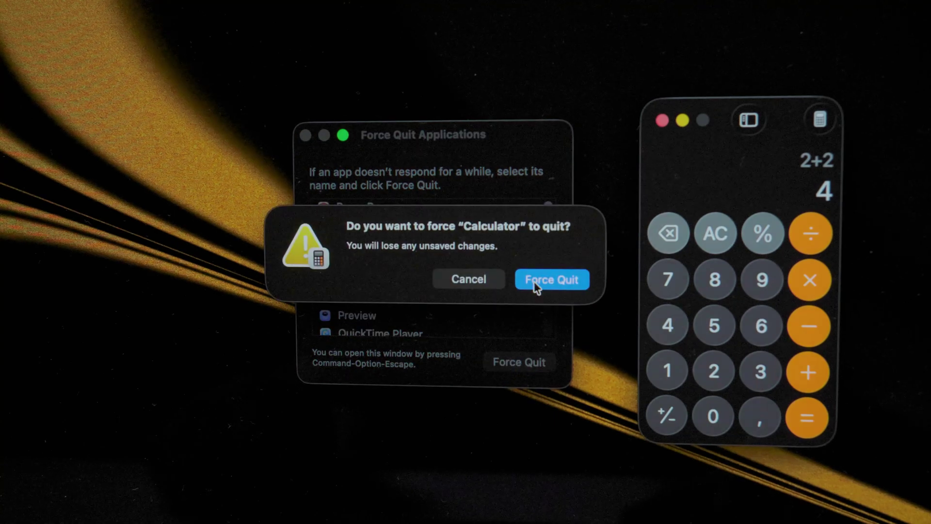